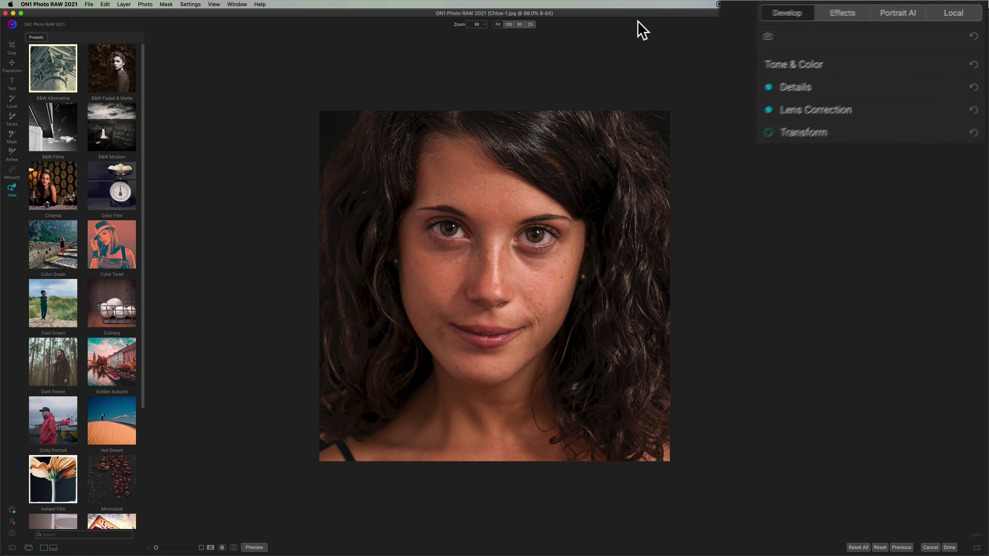
# Step: Briefly expand and collapse Tone & Color, then open the Portrait AI tab
pyautogui.click(841, 59)
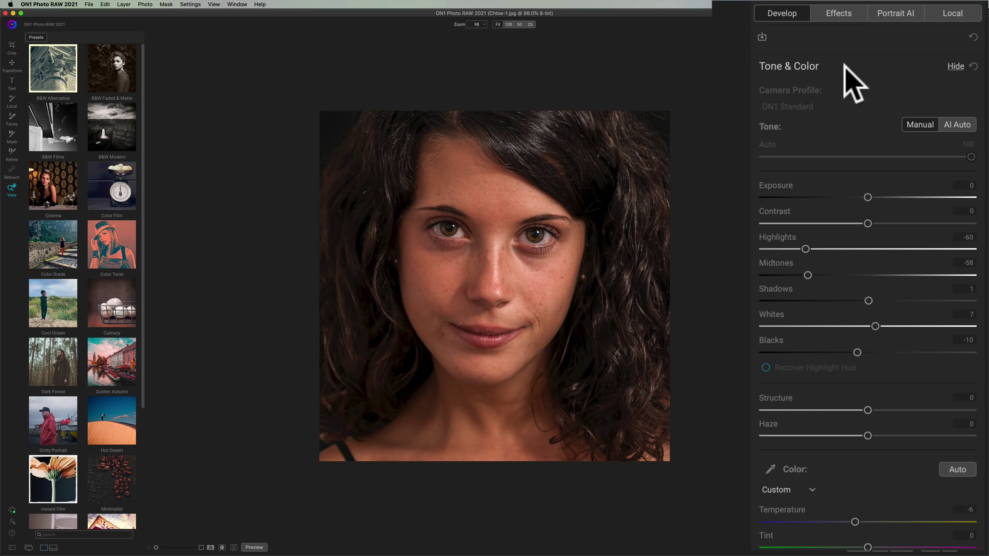
pyautogui.click(843, 66)
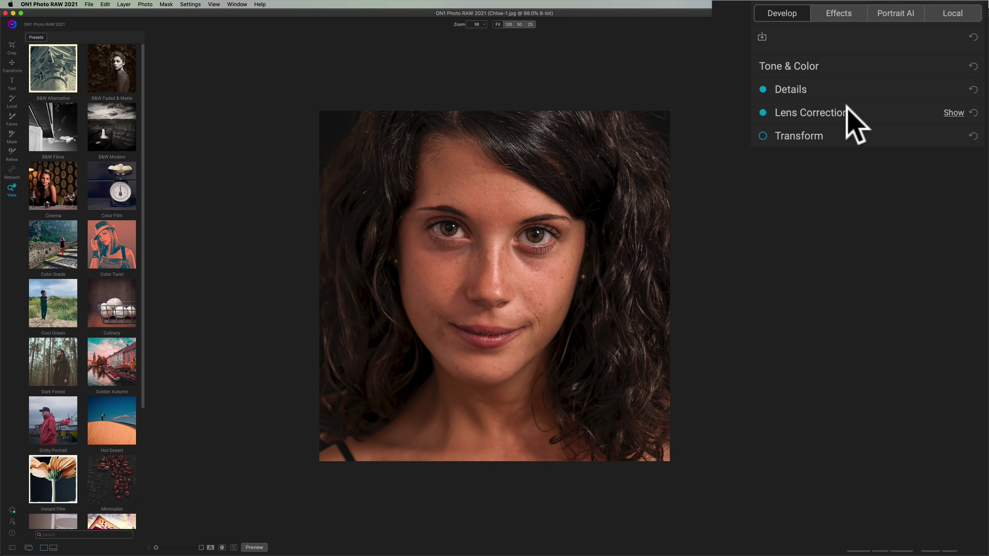
pyautogui.click(902, 8)
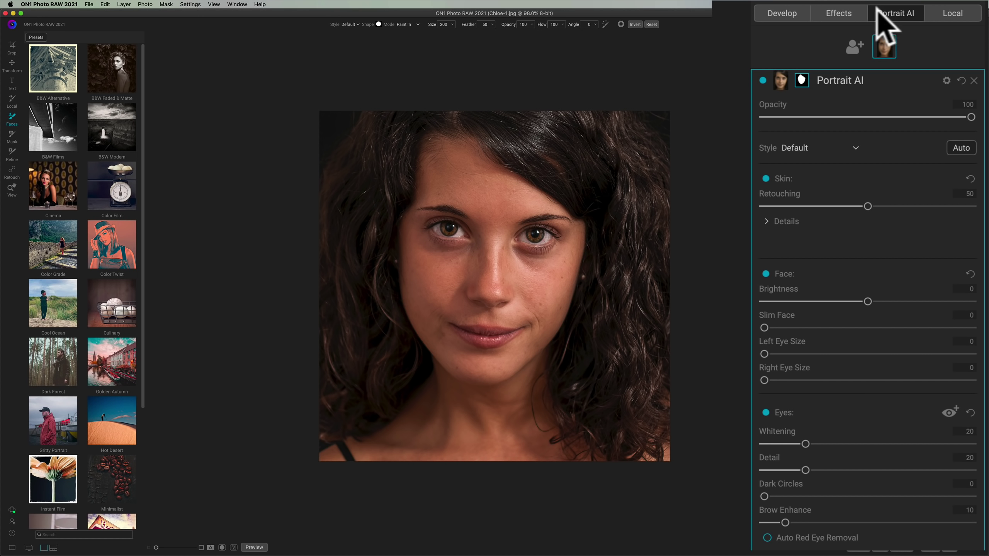
pyautogui.moveTo(840, 80)
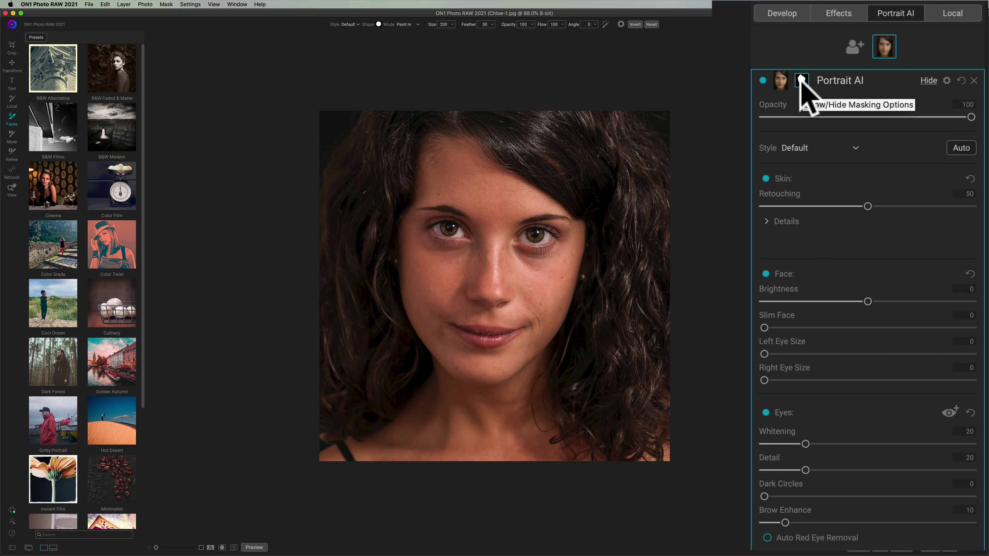
# Step: Show and hide the Portrait AI face mask options, then return to the View tool
pyautogui.click(802, 80)
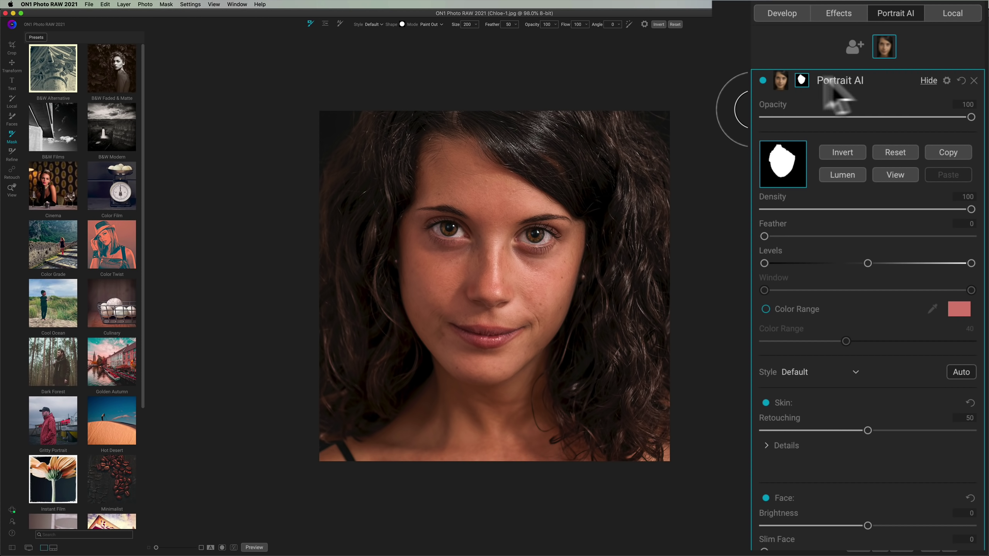
pyautogui.click(802, 79)
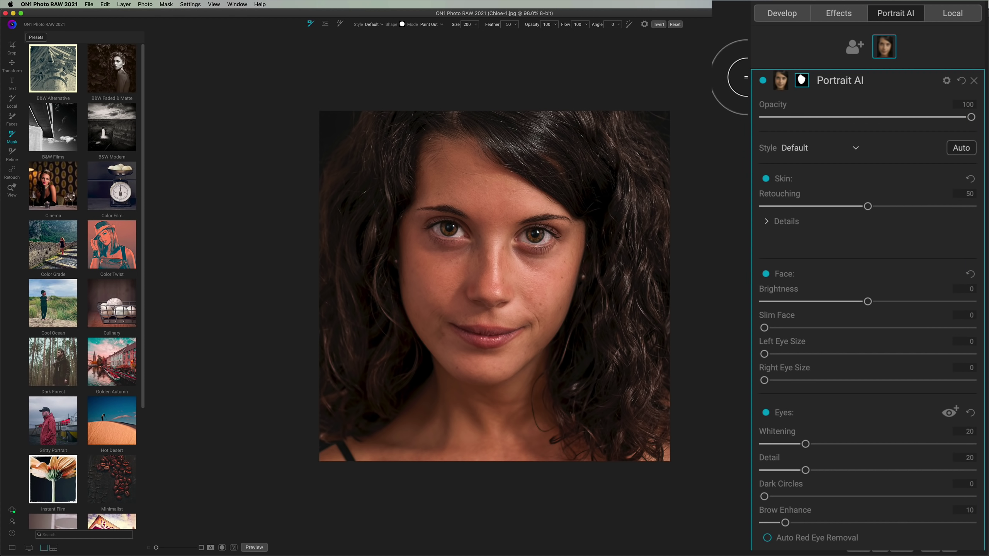
pyautogui.click(12, 189)
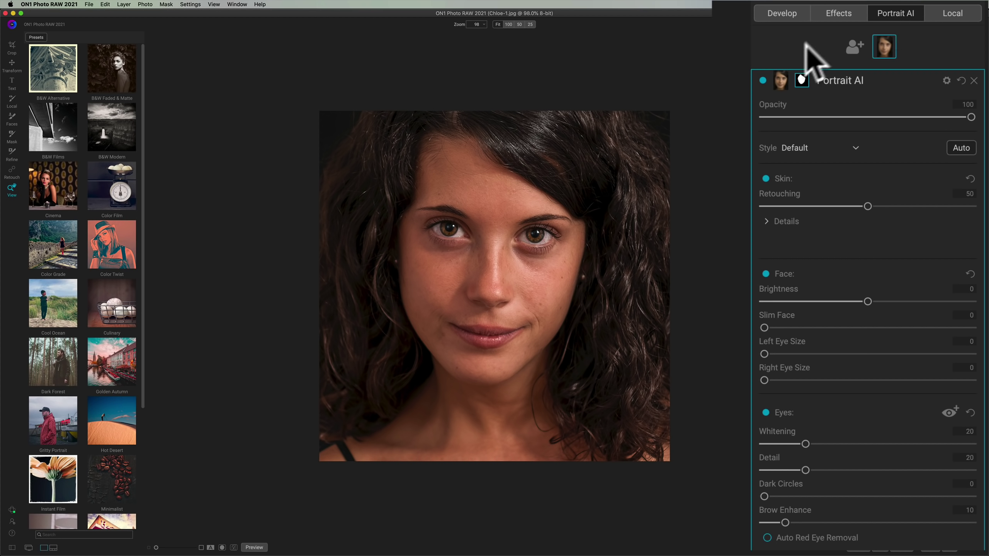
pyautogui.click(763, 80)
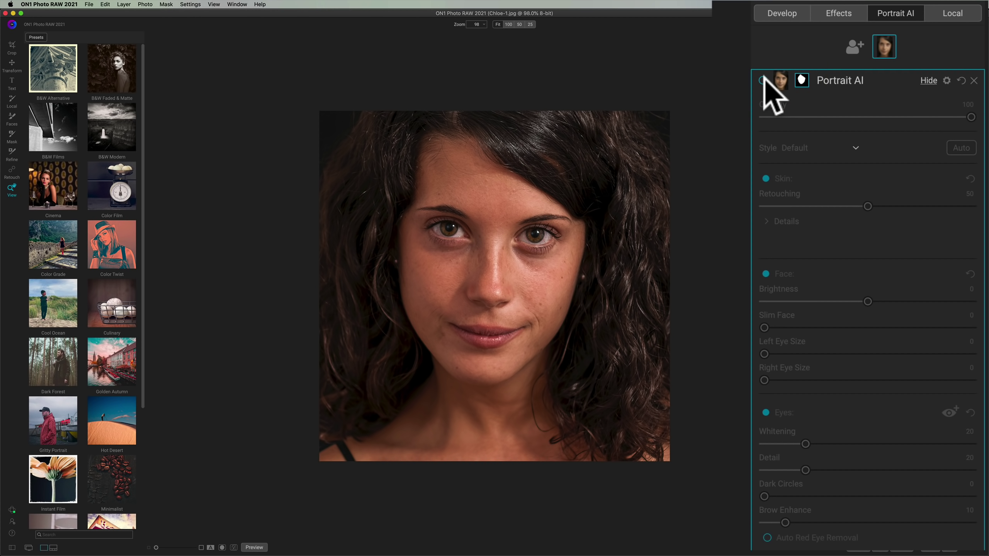
pyautogui.click(763, 80)
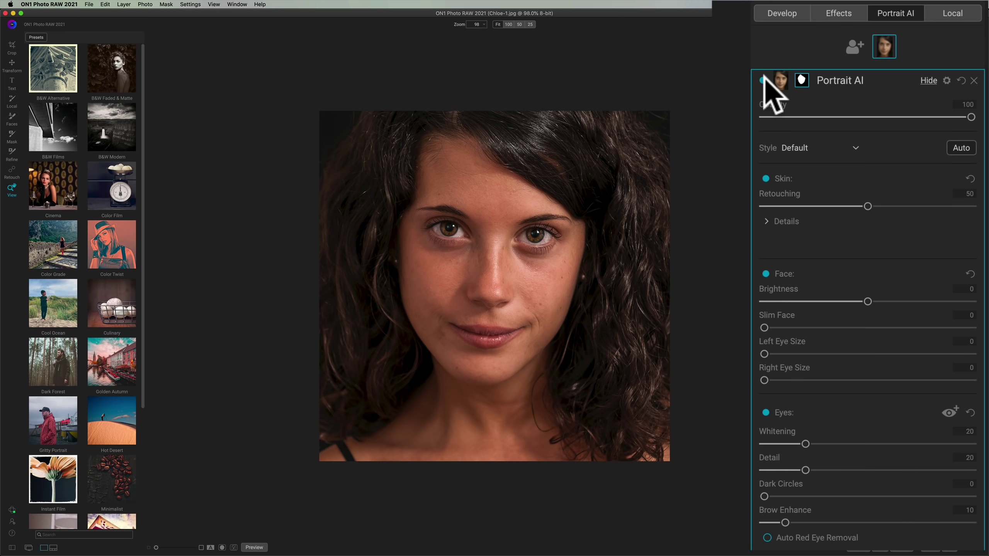
pyautogui.click(763, 80)
pyautogui.click(762, 80)
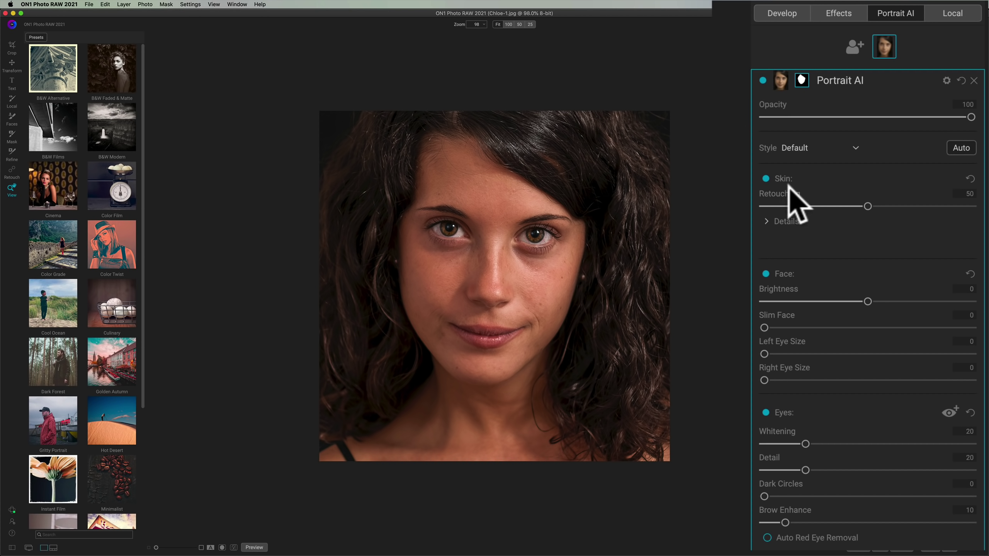
# Step: Raise Skin Retouching to 100 and compare the portrait before and after
pyautogui.click(853, 148)
pyautogui.moveTo(868, 206)
pyautogui.mouseDown()
pyautogui.moveTo(963, 205)
pyautogui.moveTo(979, 218)
pyautogui.mouseUp()
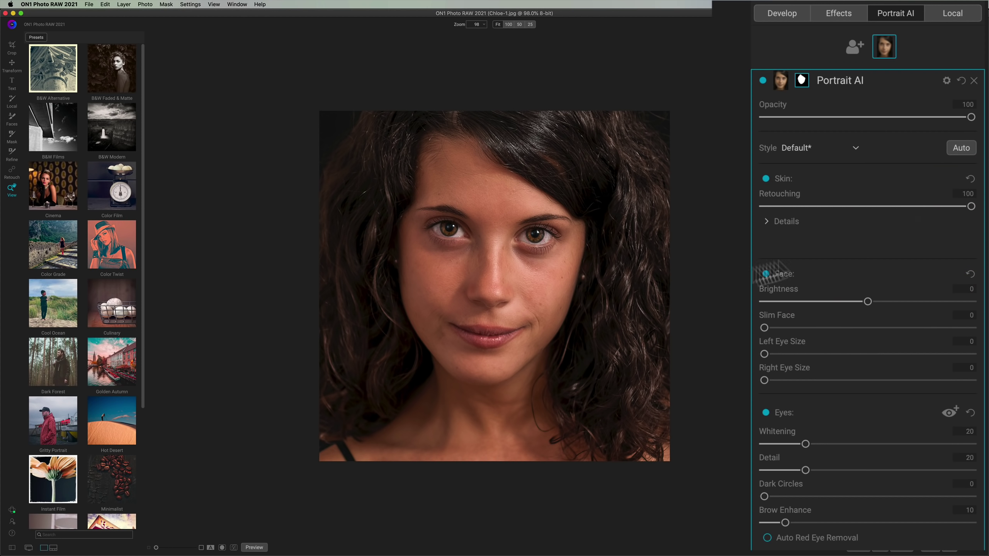
pyautogui.click(490, 265)
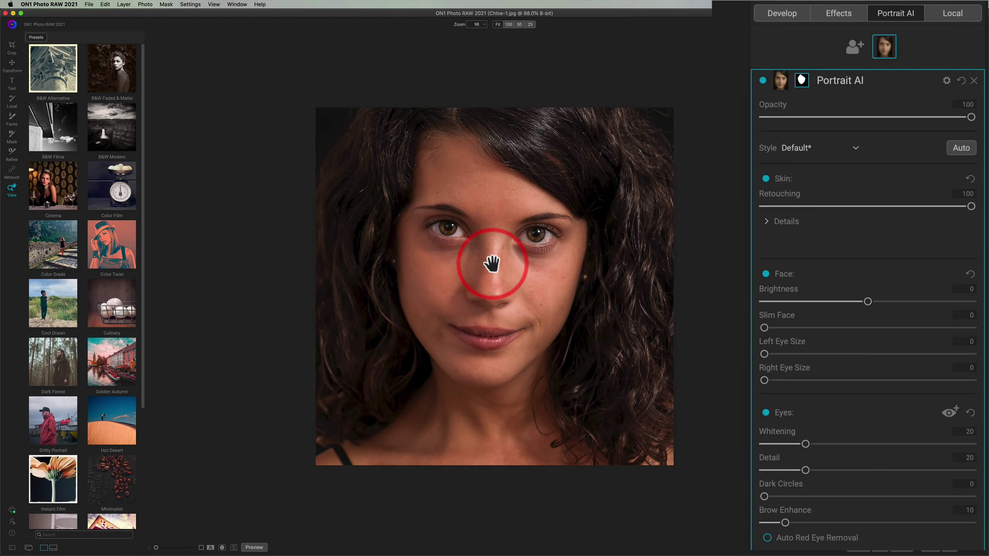
pyautogui.click(485, 249)
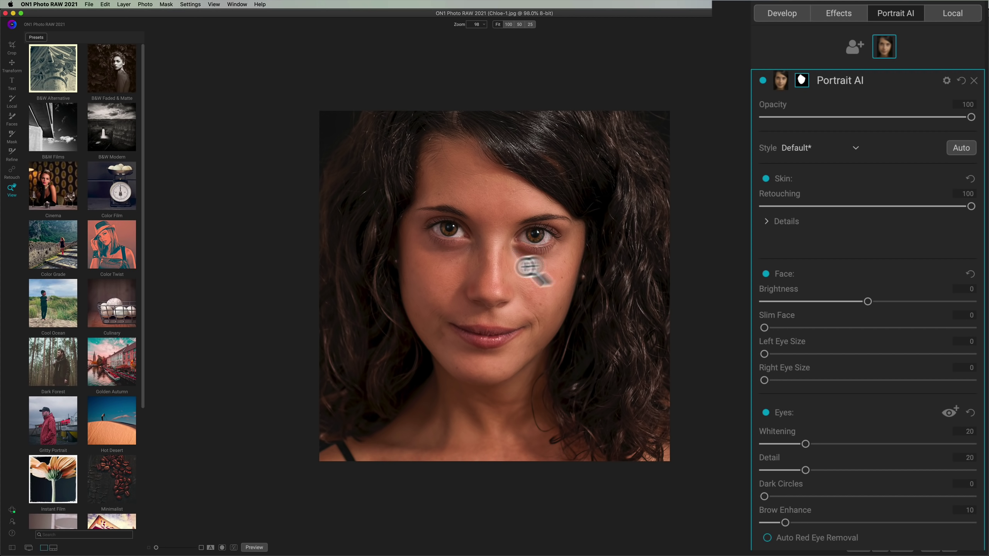
# Step: Expand skin Details and try Surface Blur before returning to Frequency Separation
pyautogui.click(766, 222)
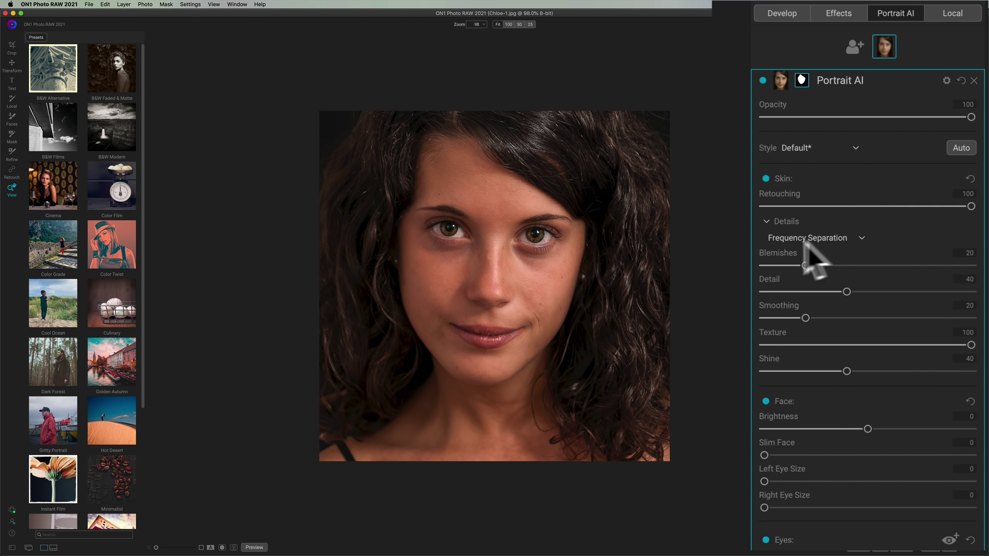
pyautogui.click(861, 239)
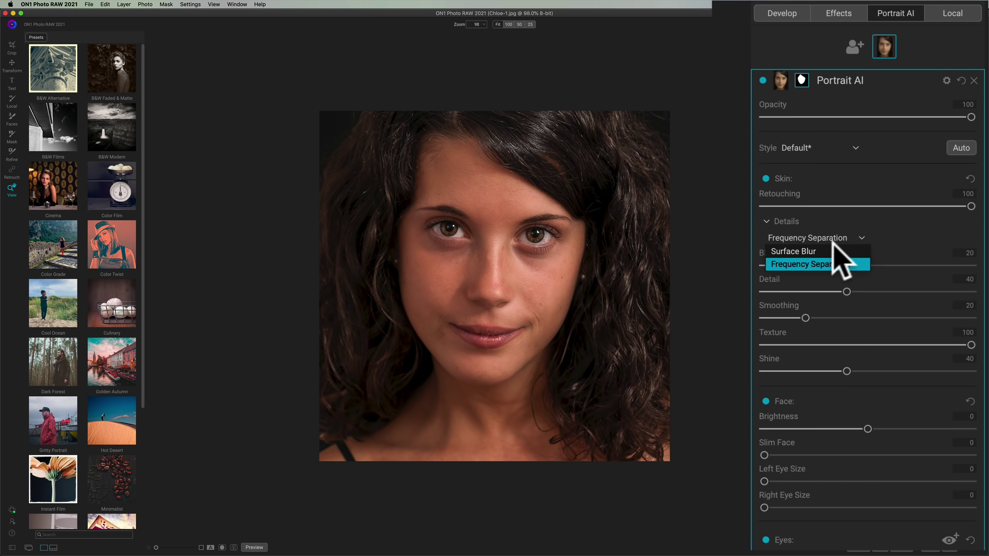
pyautogui.click(826, 251)
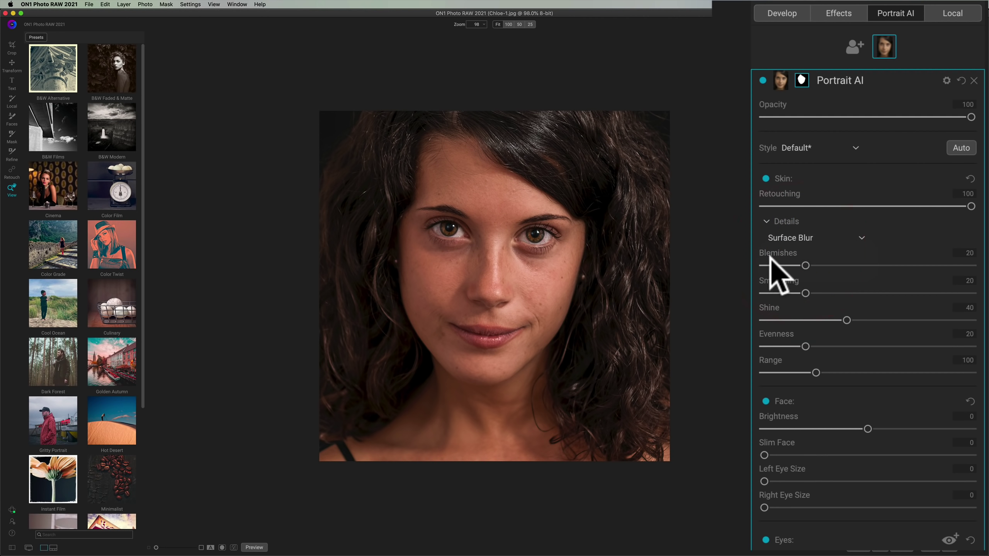
pyautogui.click(813, 238)
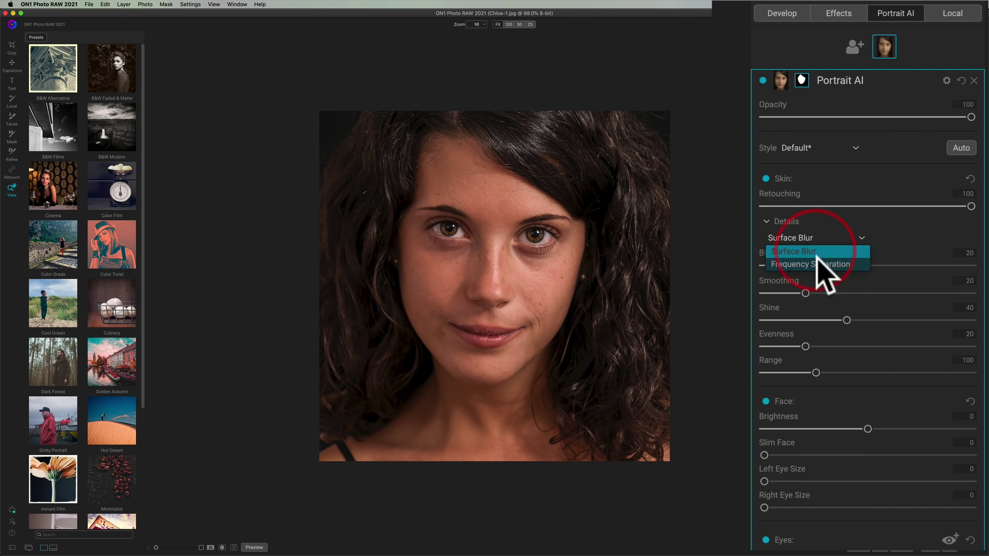
pyautogui.click(817, 262)
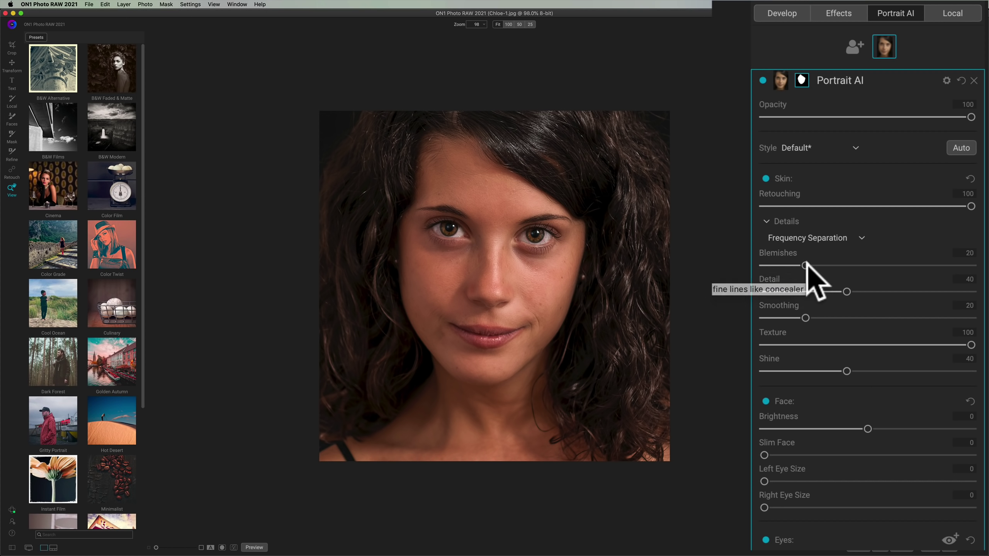
# Step: Set blemish removal to 19, detail to 32, texture to about 99, and adjust shine
pyautogui.moveTo(806, 265); pyautogui.dragTo(971, 266)
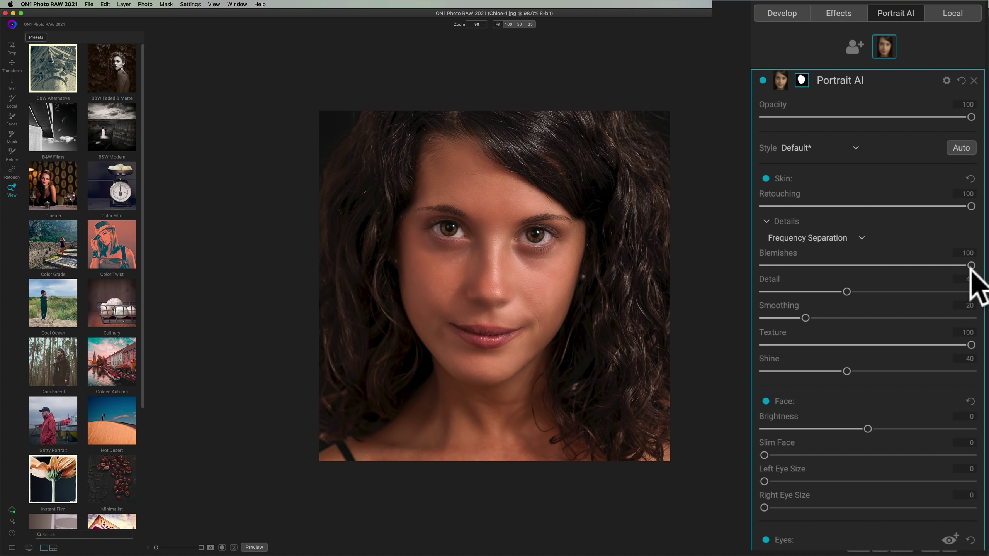
pyautogui.moveTo(971, 265); pyautogui.dragTo(801, 265)
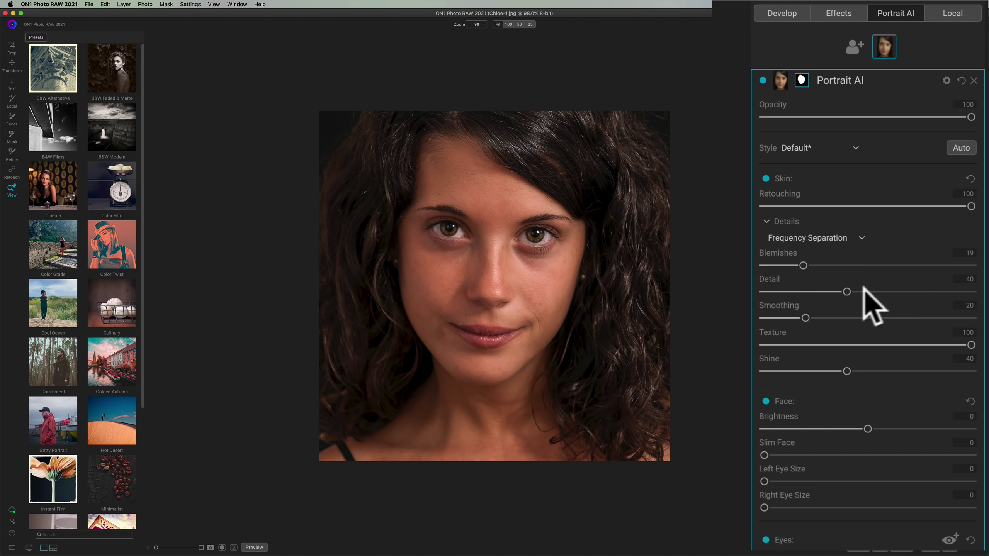
pyautogui.moveTo(846, 291)
pyautogui.mouseDown()
pyautogui.moveTo(962, 292)
pyautogui.moveTo(761, 292)
pyautogui.moveTo(932, 292)
pyautogui.moveTo(829, 291)
pyautogui.moveTo(801, 318)
pyautogui.moveTo(945, 318)
pyautogui.moveTo(822, 318)
pyautogui.moveTo(877, 318)
pyautogui.moveTo(839, 319)
pyautogui.mouseUp()
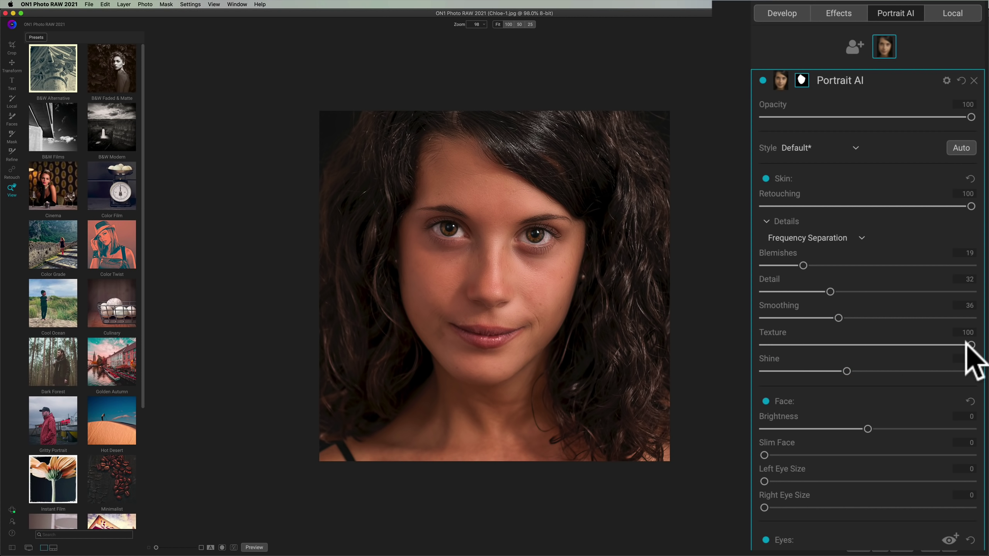
pyautogui.moveTo(971, 345)
pyautogui.mouseDown()
pyautogui.moveTo(901, 345)
pyautogui.moveTo(969, 344)
pyautogui.mouseUp()
pyautogui.moveTo(844, 367)
pyautogui.mouseDown()
pyautogui.moveTo(855, 366)
pyautogui.moveTo(846, 367)
pyautogui.mouseUp()
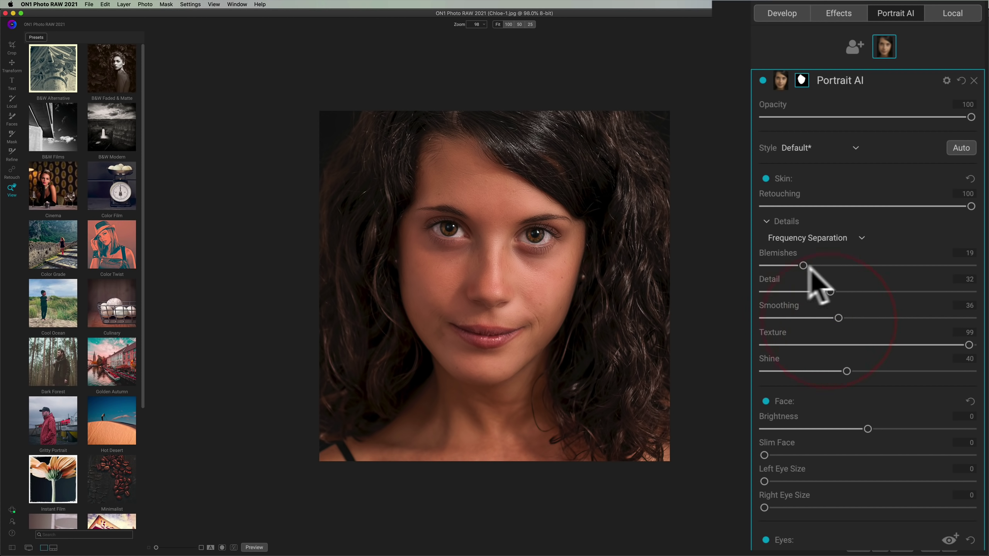
# Step: Lower overall Skin Retouching from 100 to 71 with Details collapsed, then re-expand Details
pyautogui.click(860, 236)
pyautogui.click(854, 234)
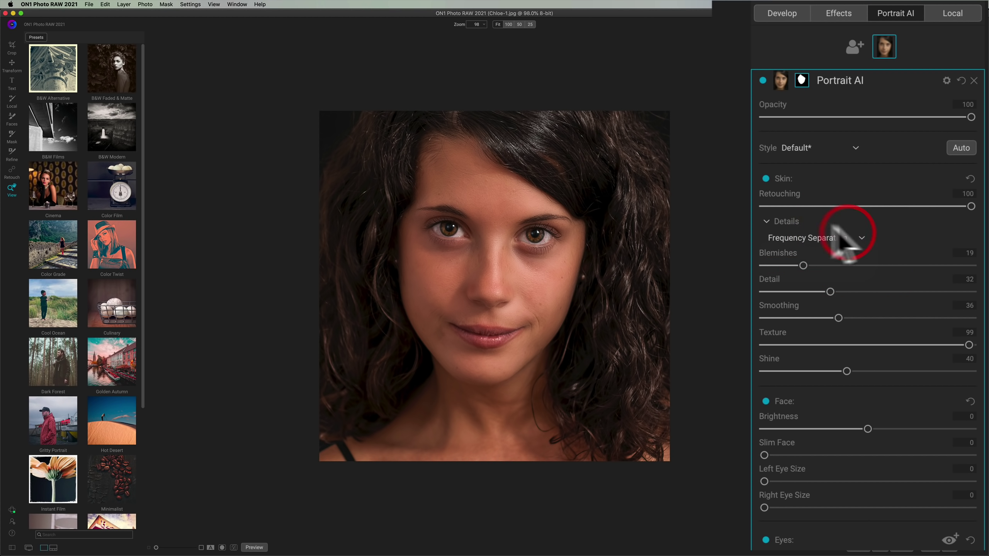
pyautogui.click(766, 221)
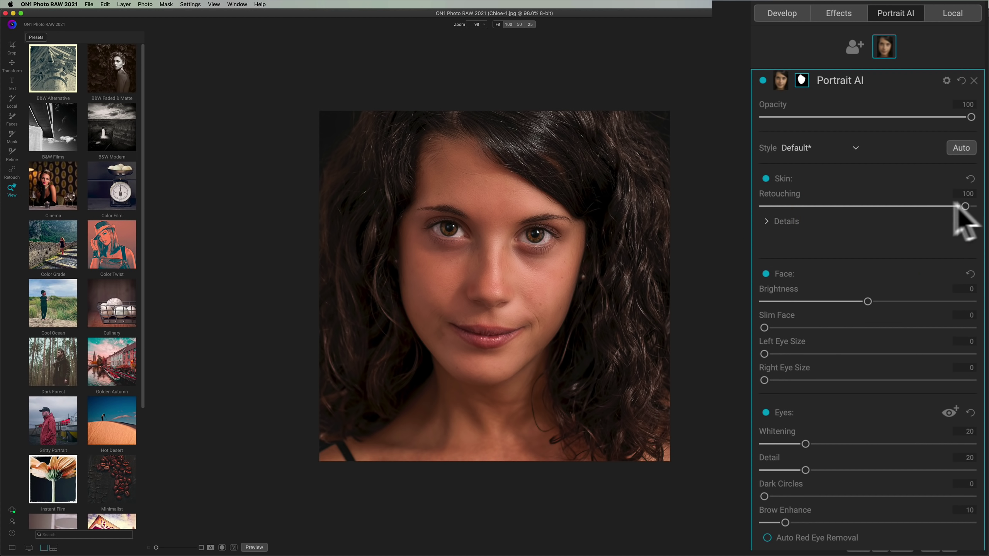
pyautogui.moveTo(970, 206)
pyautogui.mouseDown()
pyautogui.moveTo(888, 206)
pyautogui.moveTo(925, 206)
pyautogui.mouseUp()
pyautogui.click(911, 206)
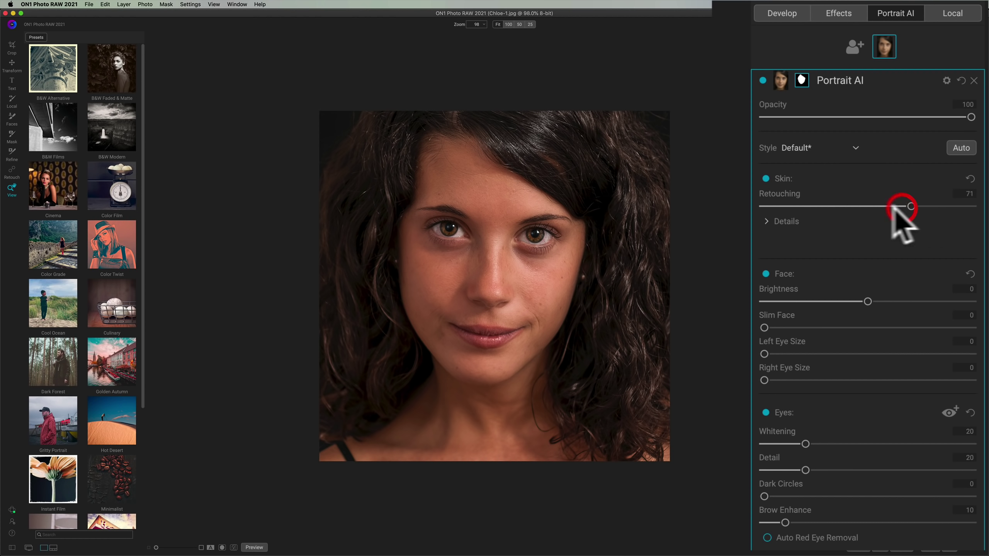
pyautogui.click(765, 220)
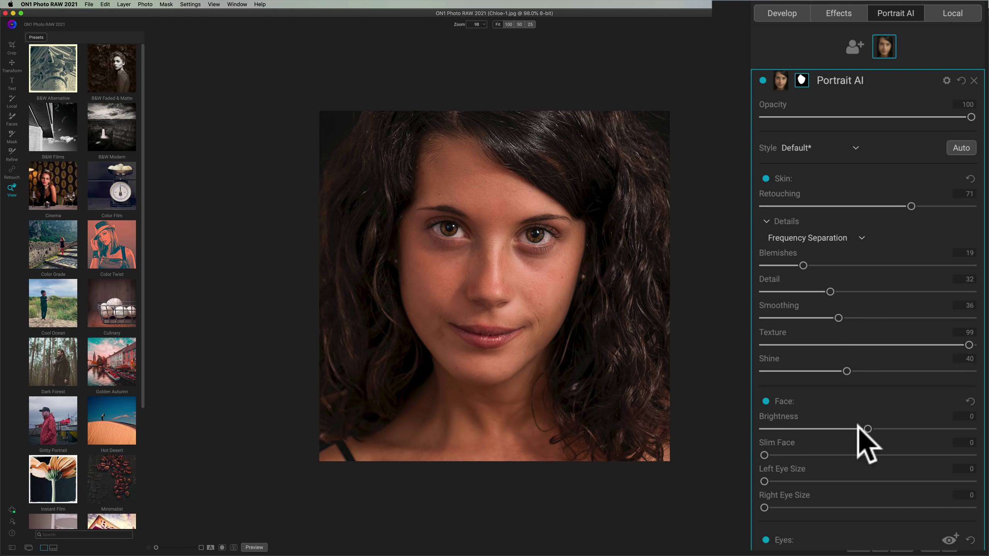
# Step: Set face Brightness to 14, try slight slimming, and enlarge the right eye
pyautogui.moveTo(866, 429)
pyautogui.mouseDown()
pyautogui.moveTo(914, 429)
pyautogui.moveTo(881, 429)
pyautogui.mouseUp()
pyautogui.click(886, 430)
pyautogui.moveTo(763, 455)
pyautogui.mouseDown()
pyautogui.moveTo(778, 454)
pyautogui.moveTo(747, 454)
pyautogui.mouseUp()
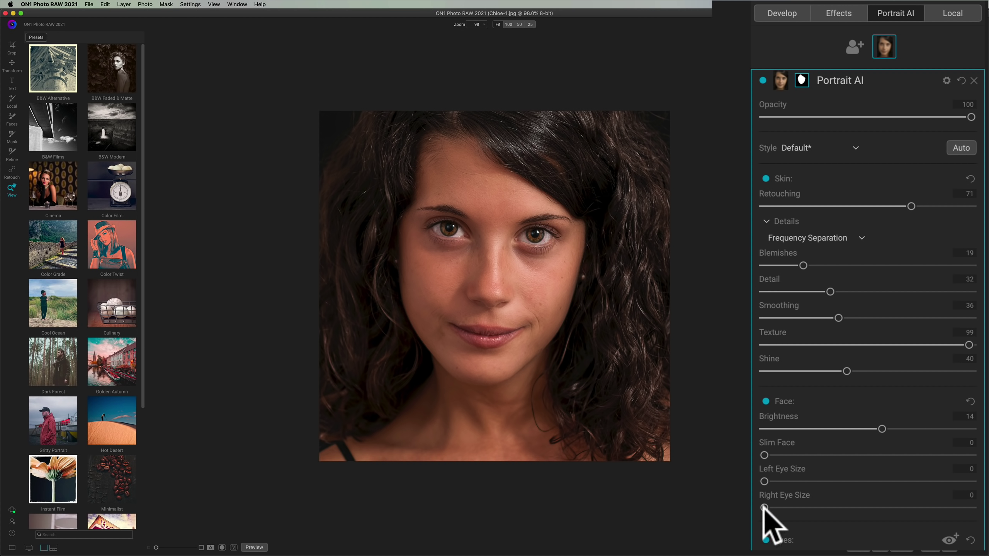
pyautogui.moveTo(764, 506)
pyautogui.mouseDown()
pyautogui.moveTo(897, 507)
pyautogui.moveTo(794, 506)
pyautogui.moveTo(803, 506)
pyautogui.mouseUp()
# Step: Set eye Whitening 45, Detail 21, Dark Circles 90 and Brow Enhance 44
pyautogui.click(804, 506)
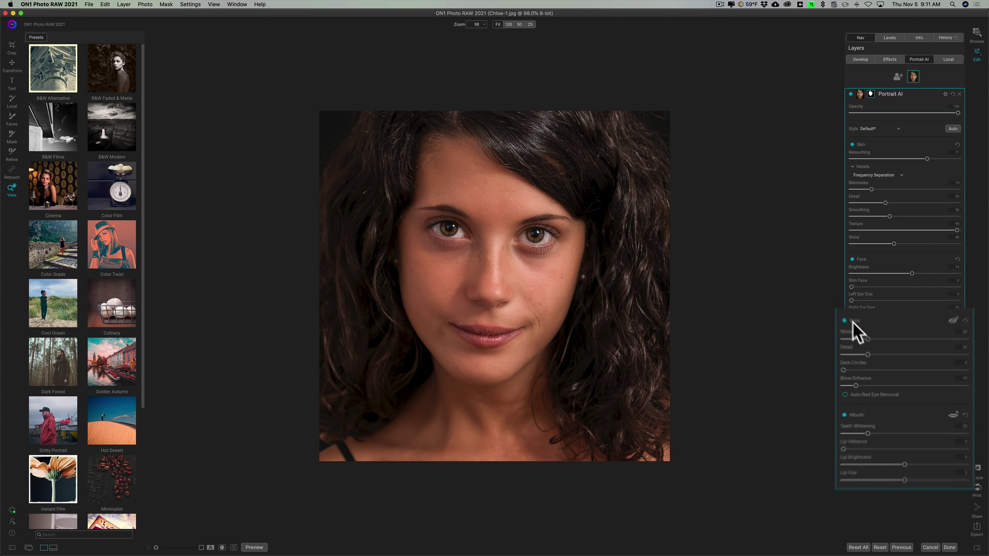
pyautogui.moveTo(801, 293)
pyautogui.mouseDown()
pyautogui.moveTo(941, 295)
pyautogui.moveTo(852, 288)
pyautogui.mouseUp()
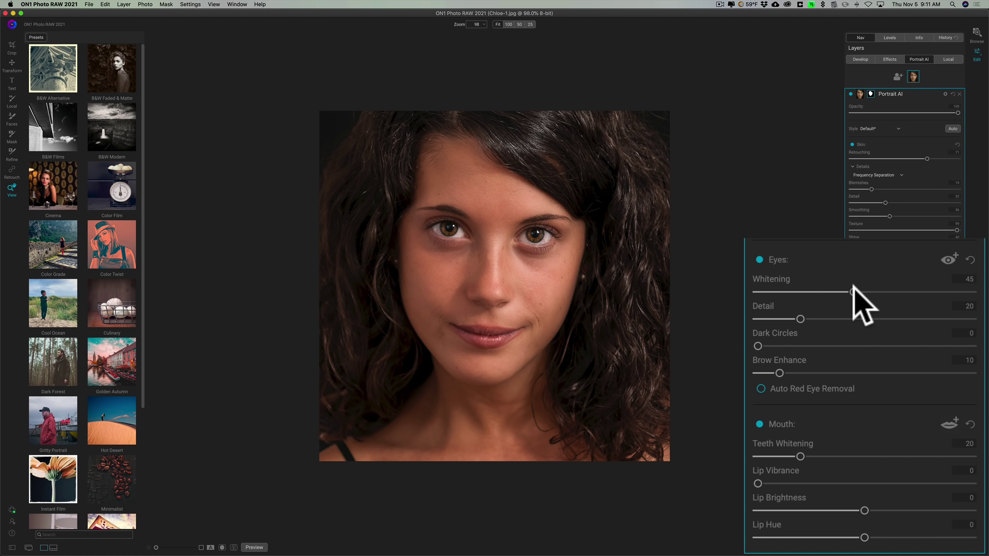
pyautogui.moveTo(800, 319)
pyautogui.mouseDown()
pyautogui.moveTo(937, 319)
pyautogui.moveTo(978, 331)
pyautogui.moveTo(894, 330)
pyautogui.moveTo(820, 302)
pyautogui.moveTo(856, 304)
pyautogui.moveTo(801, 304)
pyautogui.mouseUp()
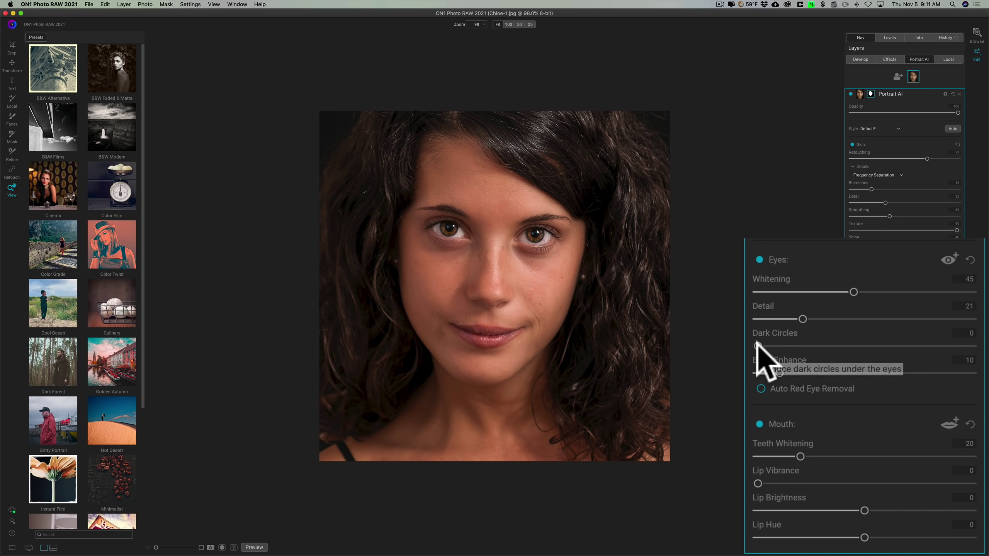
pyautogui.moveTo(757, 346); pyautogui.dragTo(949, 346)
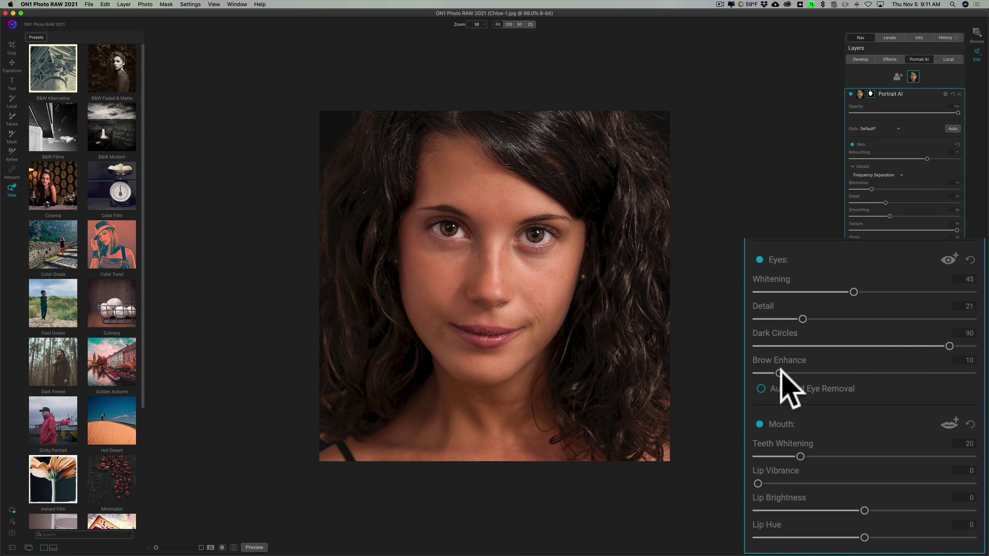
pyautogui.moveTo(775, 373)
pyautogui.mouseDown()
pyautogui.moveTo(879, 373)
pyautogui.moveTo(851, 373)
pyautogui.mouseUp()
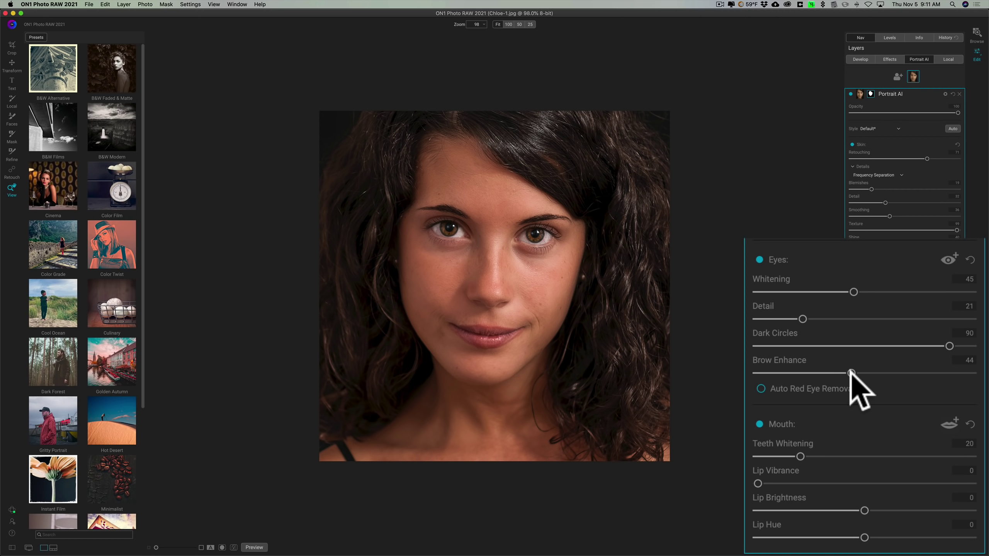
pyautogui.click(851, 373)
# Step: Boost Lip Vibrance to 46 for richer, redder lips
pyautogui.moveTo(757, 483)
pyautogui.mouseDown()
pyautogui.moveTo(807, 482)
pyautogui.moveTo(881, 510)
pyautogui.moveTo(890, 538)
pyautogui.moveTo(855, 539)
pyautogui.moveTo(867, 479)
pyautogui.mouseUp()
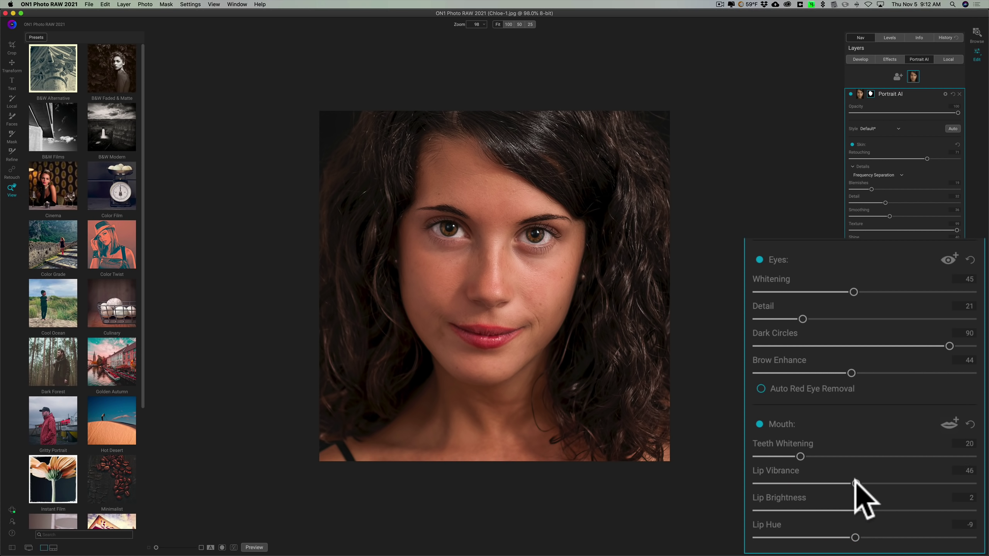
pyautogui.moveTo(868, 479); pyautogui.dragTo(856, 470)
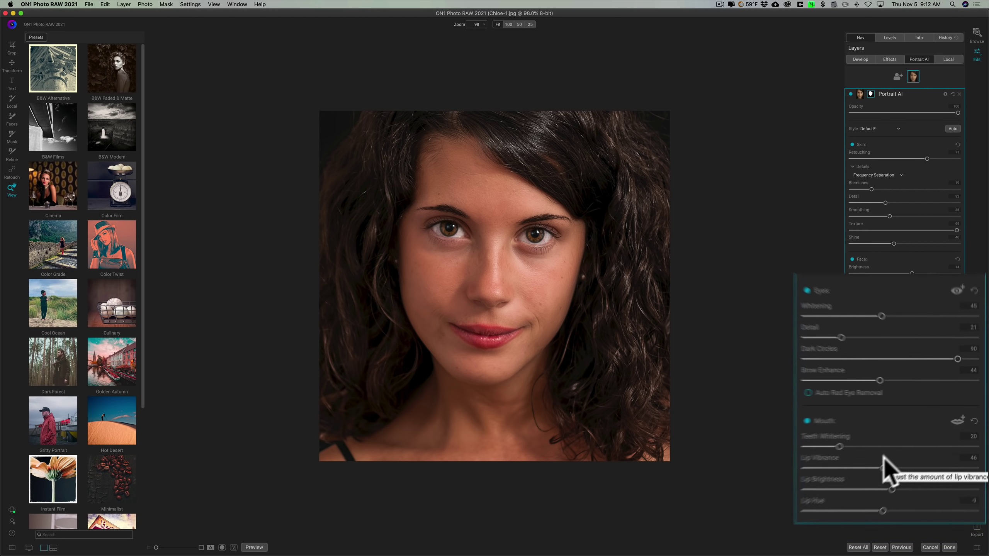
pyautogui.moveTo(889, 94)
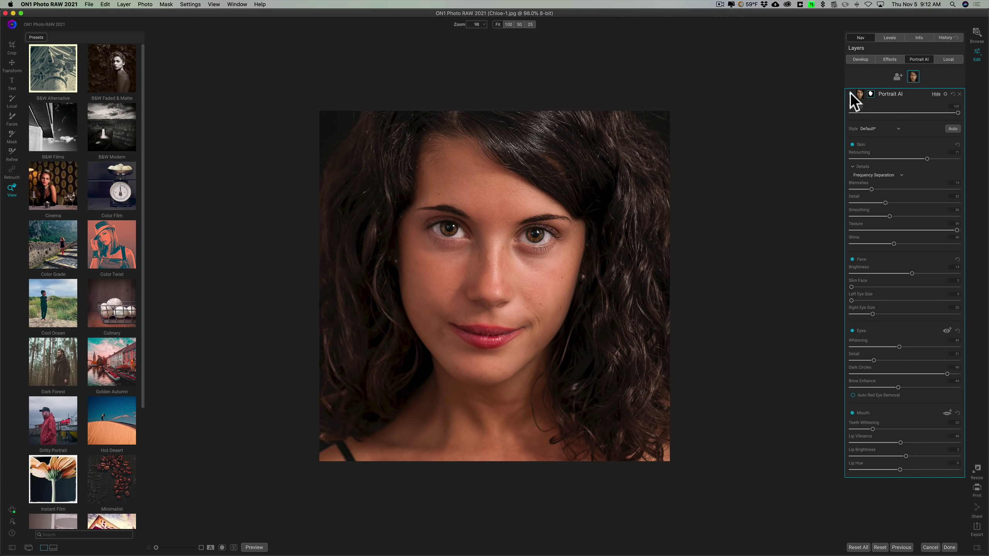
pyautogui.click(849, 93)
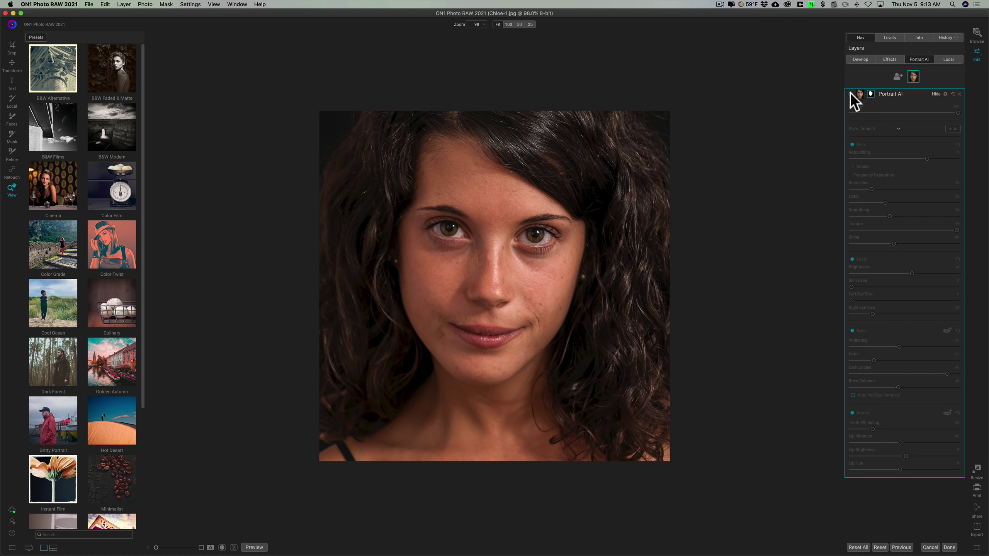
pyautogui.click(850, 92)
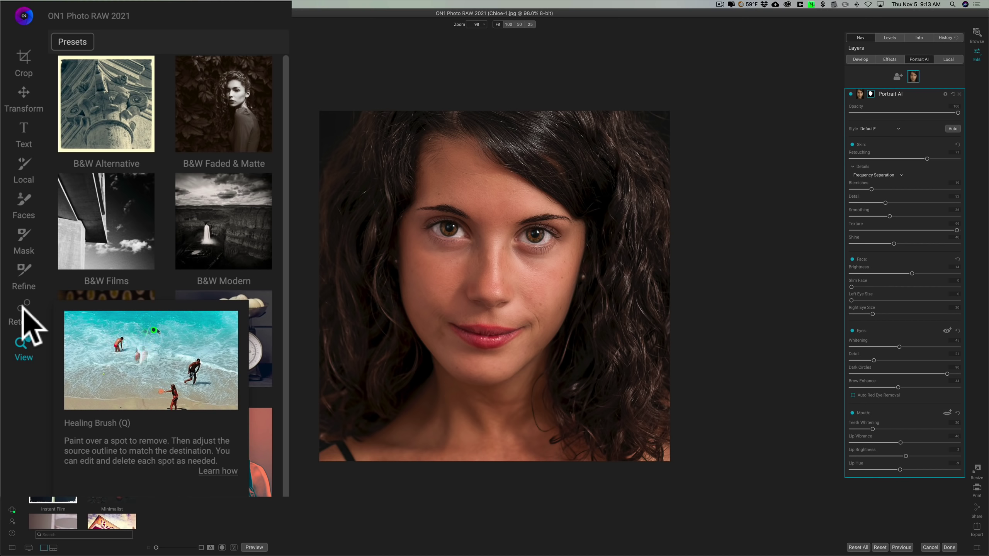
# Step: Activate the Retouch healing brush at size 40 and feather 25
pyautogui.click(23, 309)
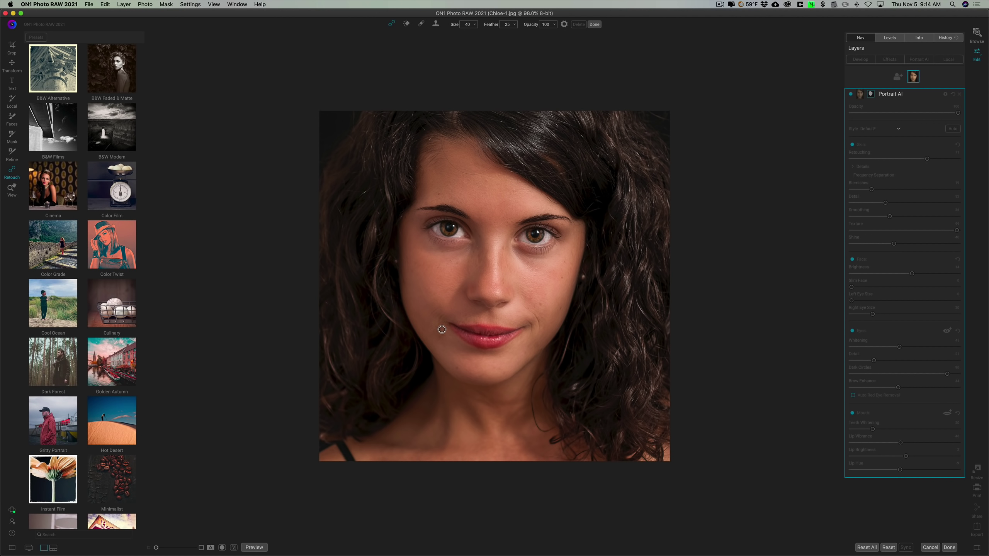
# Step: Paint over the blemish at the left corner of the mouth to heal it
pyautogui.moveTo(441, 329); pyautogui.dragTo(442, 334)
# Step: Heal the remaining blemish beside the mouth and apply the retouch with Done
pyautogui.click(426, 330)
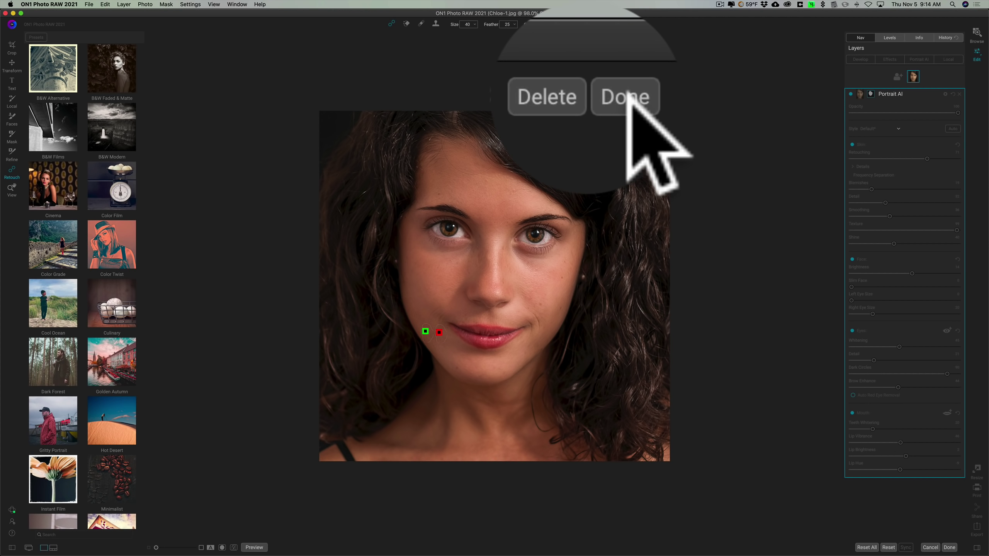
pyautogui.click(627, 93)
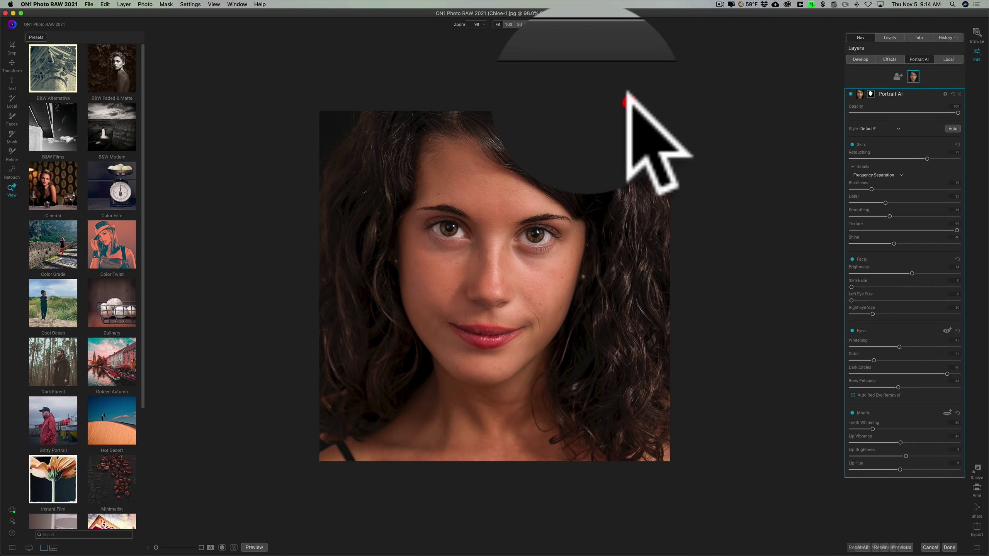